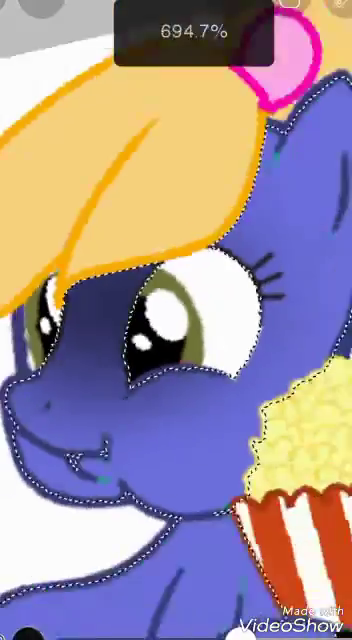
scroll(176, 320, "down", 3)
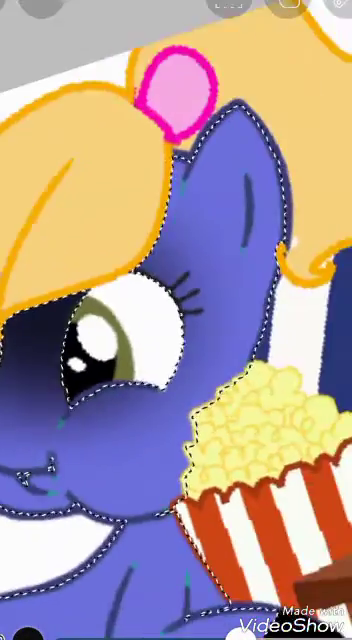
scroll(176, 320, "up", 2)
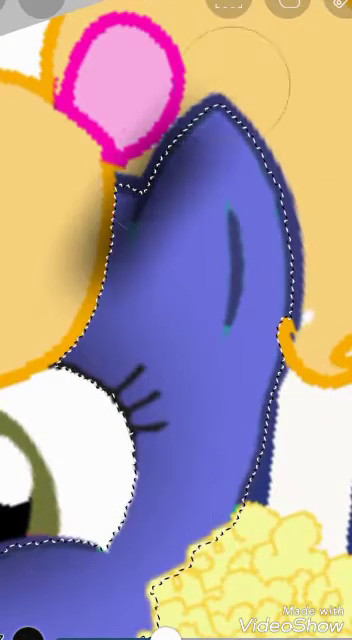
Airbrush dark shading along the upper inner edge and left edge of the pony's ear.
left_click_drag(150, 170, 225, 120)
left_click_drag(160, 140, 120, 250)
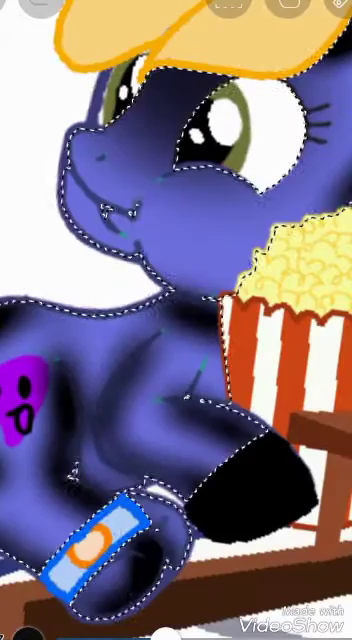
Set shading layer 2 to Color Burn blending at 22% opacity.
left_click(300, 628)
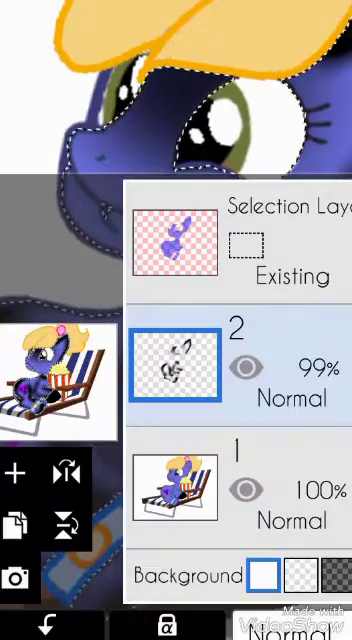
left_click(295, 628)
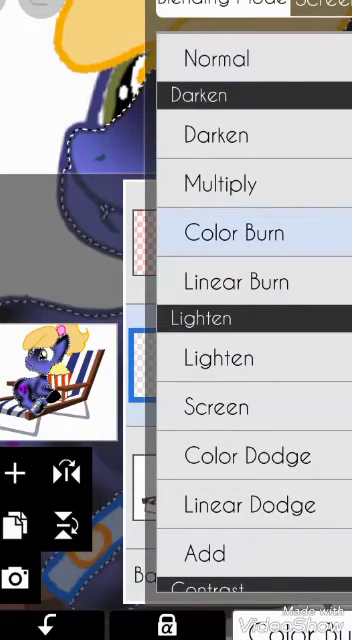
left_click(234, 232)
left_click_drag(340, 628, 180, 628)
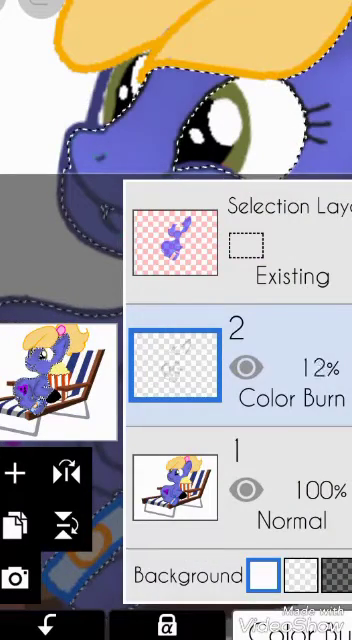
Add a new layer 3 above the shading and set it to Add blending.
left_click(14, 473)
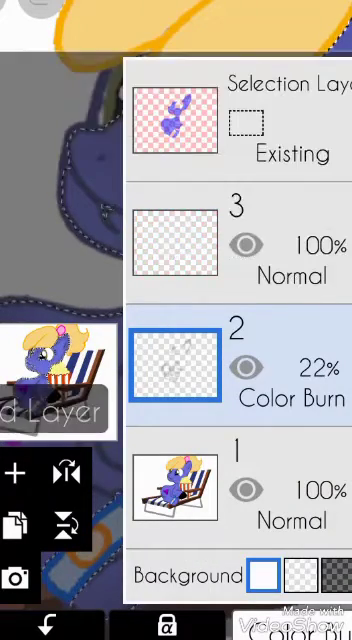
left_click(295, 628)
left_click(205, 553)
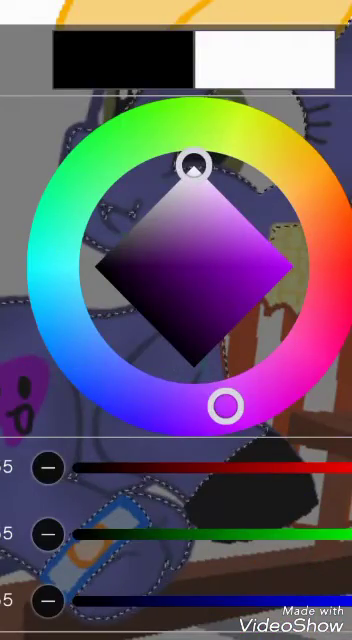
Airbrush a white glow over the pony's flank, forehead and cheek.
left_click(176, 600)
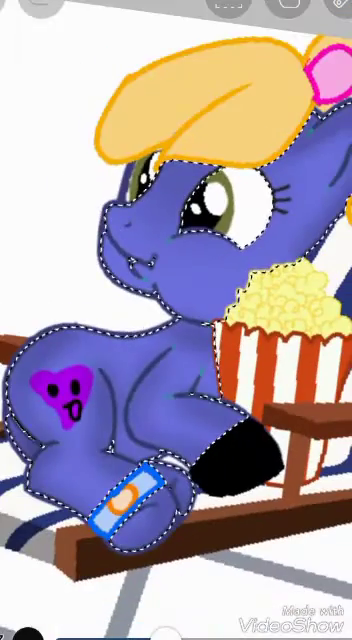
mouse_move(45, 370)
left_mouse_down()
mouse_move(40, 420)
mouse_move(50, 480)
mouse_move(100, 400)
mouse_move(150, 350)
left_mouse_up()
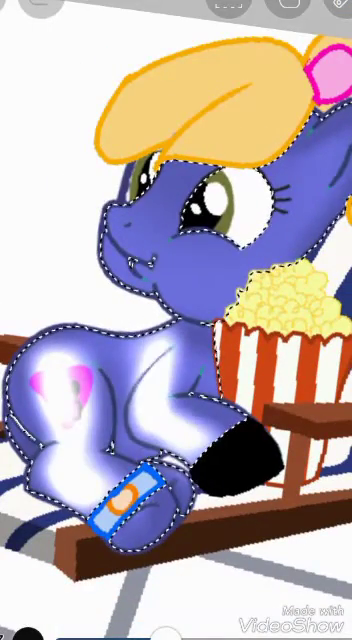
mouse_move(150, 180)
left_mouse_down()
mouse_move(130, 230)
mouse_move(160, 190)
left_mouse_up()
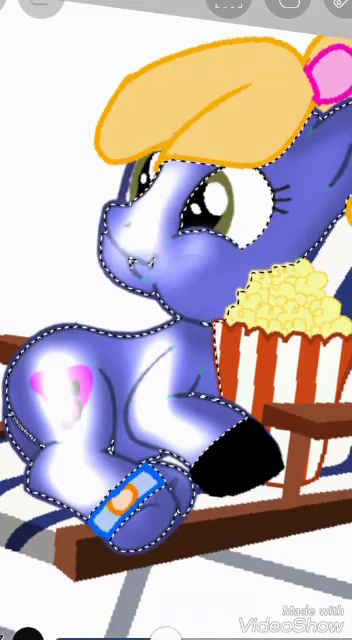
mouse_move(100, 150)
left_mouse_down()
mouse_move(140, 120)
mouse_move(80, 220)
left_mouse_up()
left_click(290, 620)
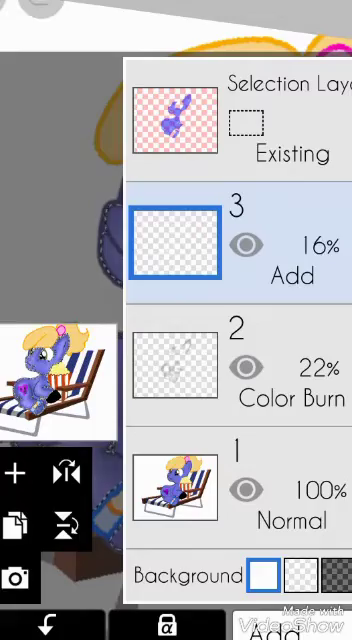
left_click(60, 180)
left_click(290, 620)
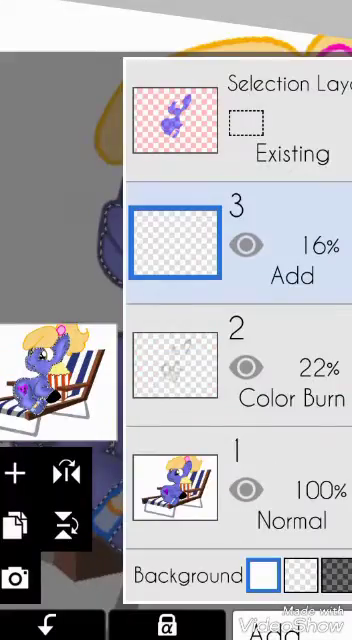